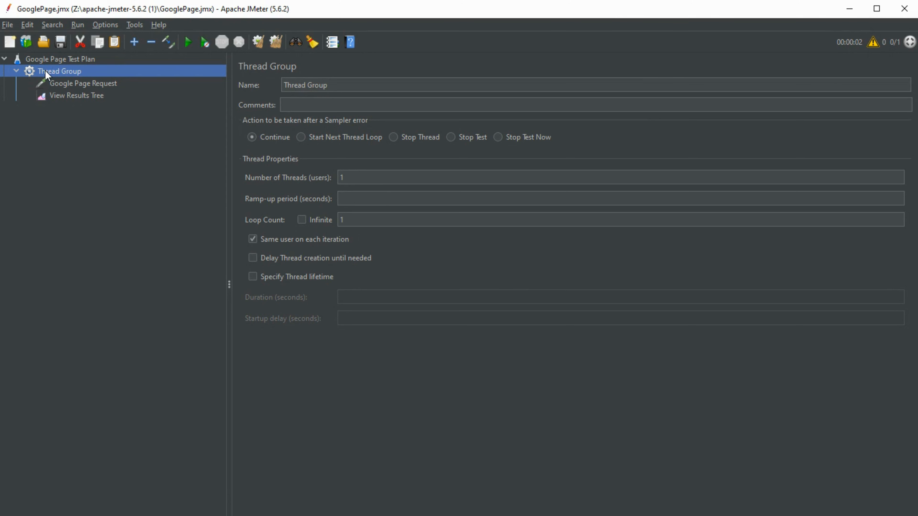
Review the Google Page Request, View Results Tree and test plan settings
click(71, 87)
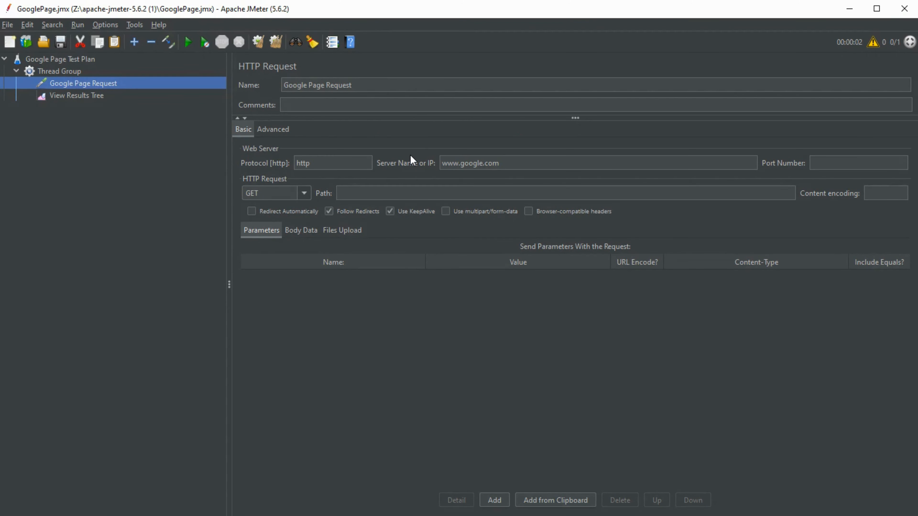
click(73, 102)
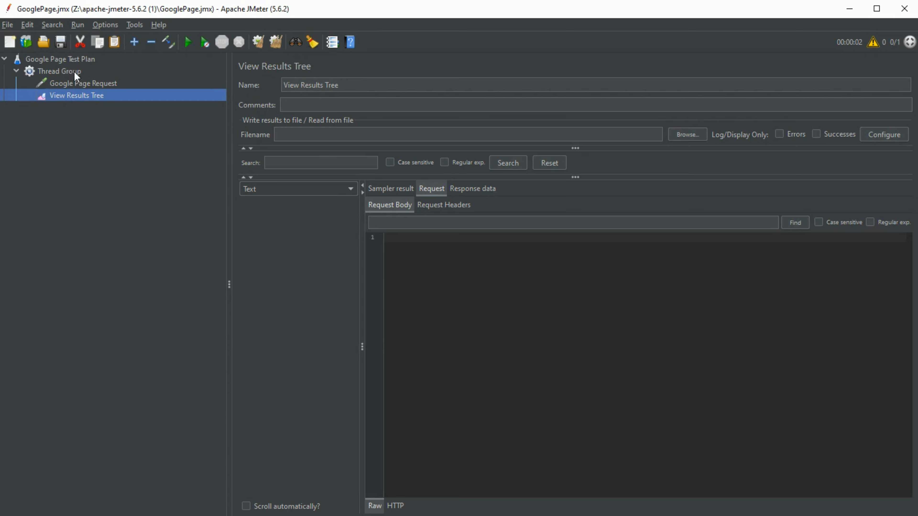
click(81, 60)
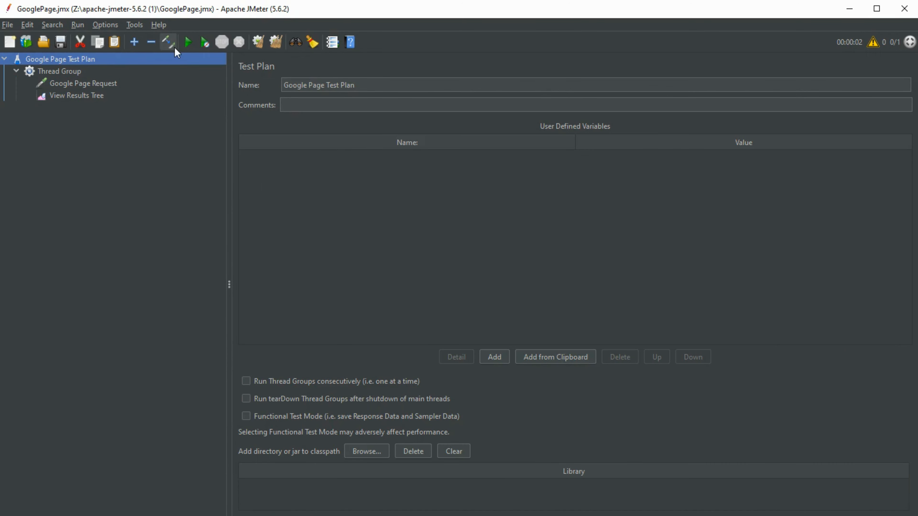
Run the test plan and inspect the Google Page Request sample result's response code
click(188, 43)
click(83, 98)
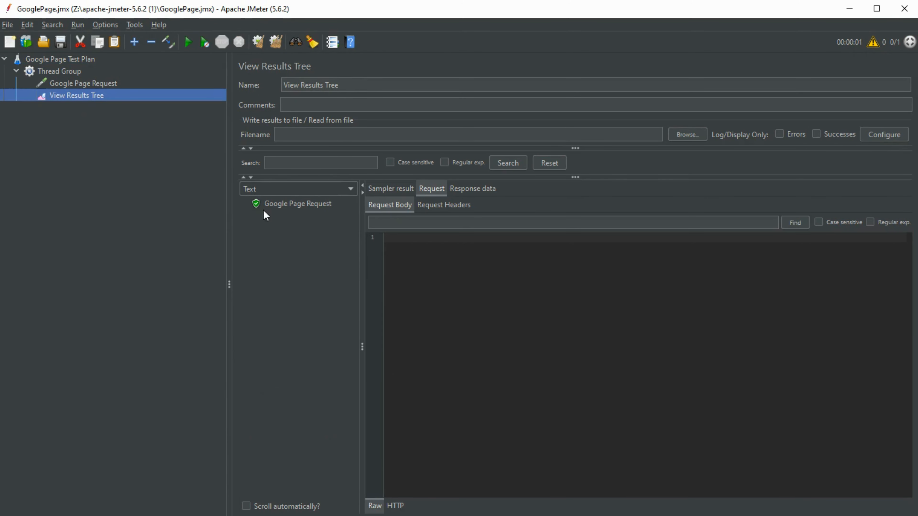
click(293, 204)
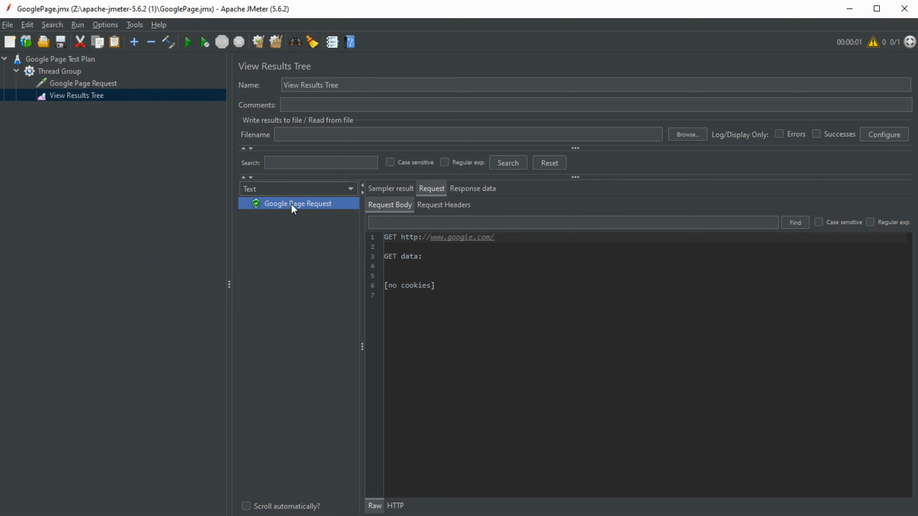
click(382, 189)
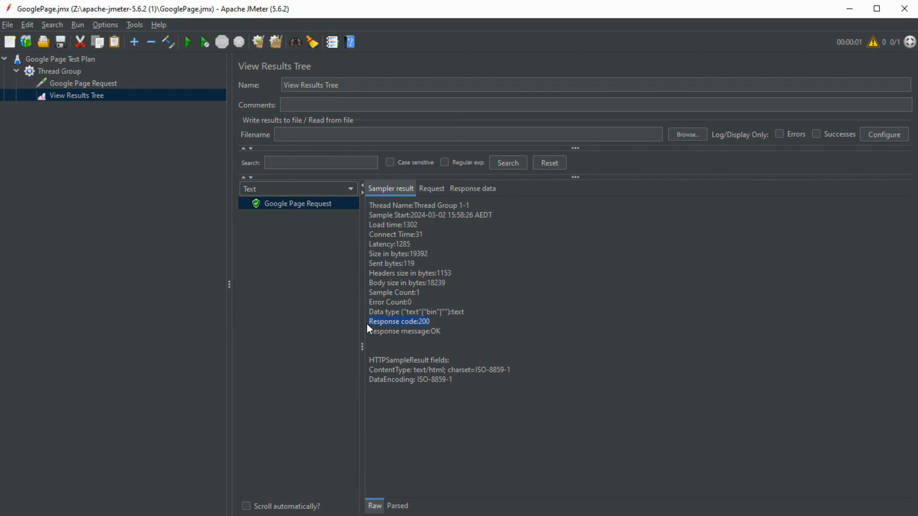
drag(440, 331, 389, 333)
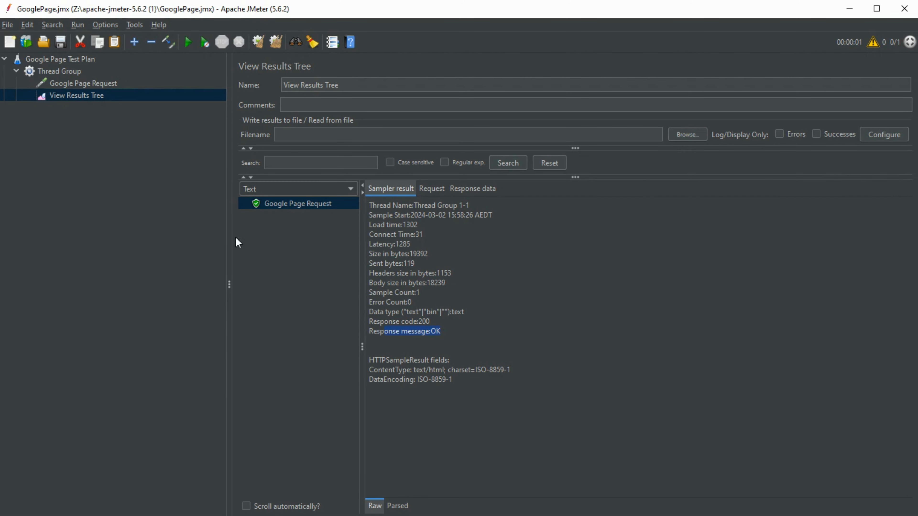
Add a Response Assertion to the Thread Group and place it between the Google Page Request and View Results Tree
click(90, 83)
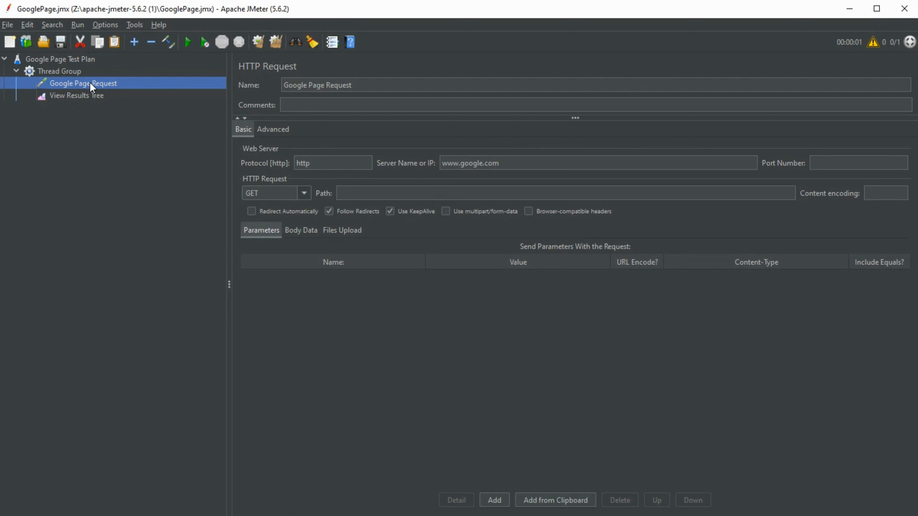
click(88, 97)
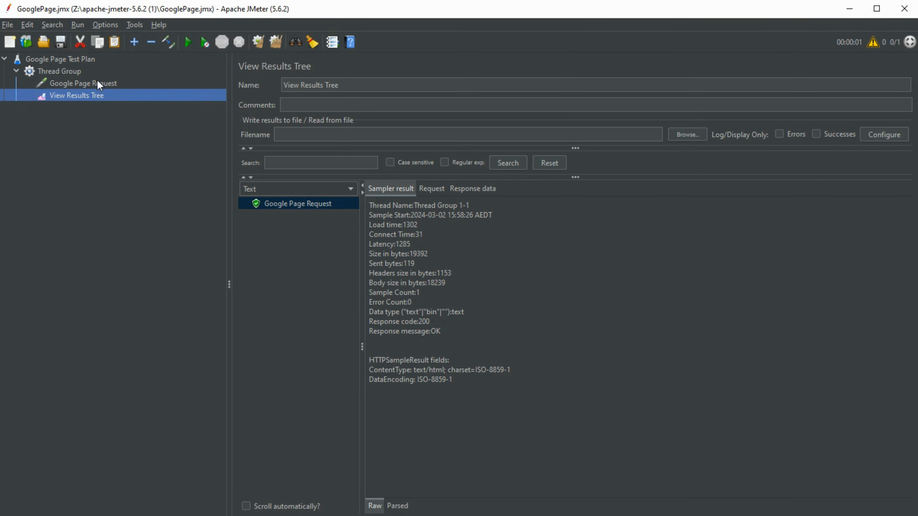
click(86, 72)
right_click(85, 70)
mouse_move(109, 75)
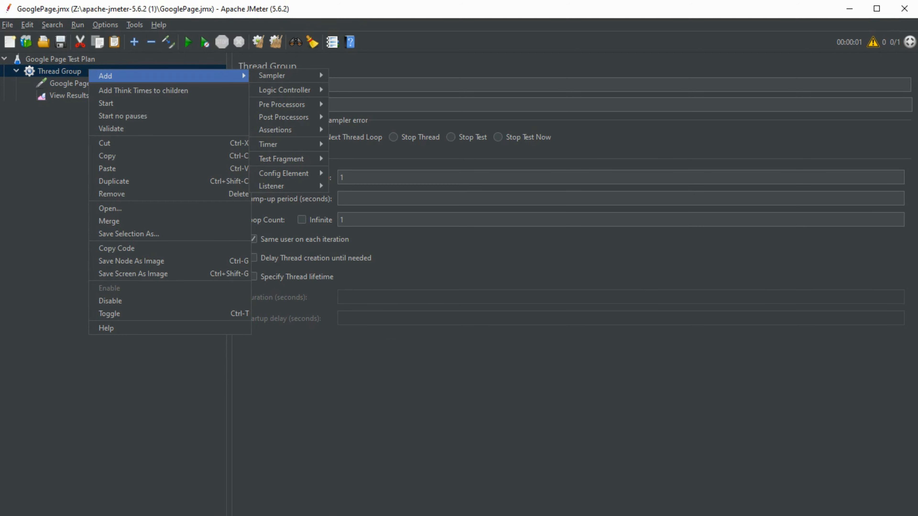
mouse_move(276, 129)
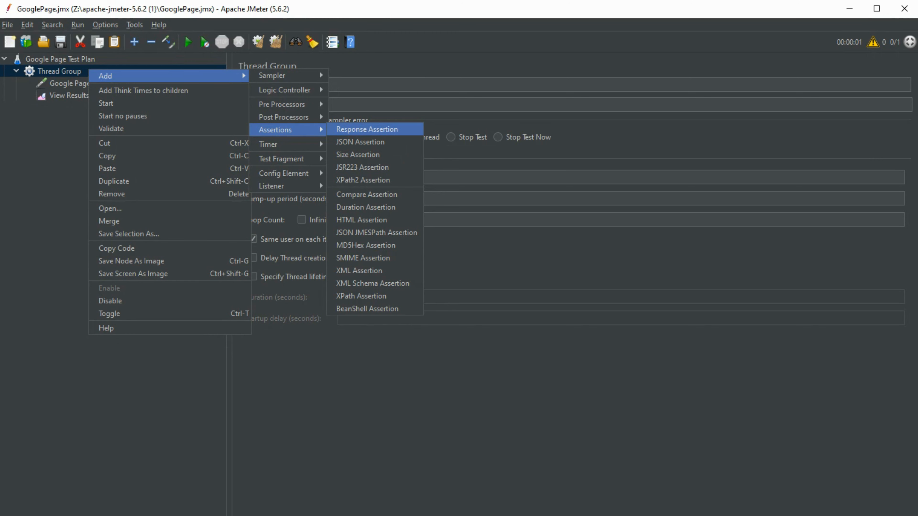
click(340, 129)
drag(86, 108, 92, 87)
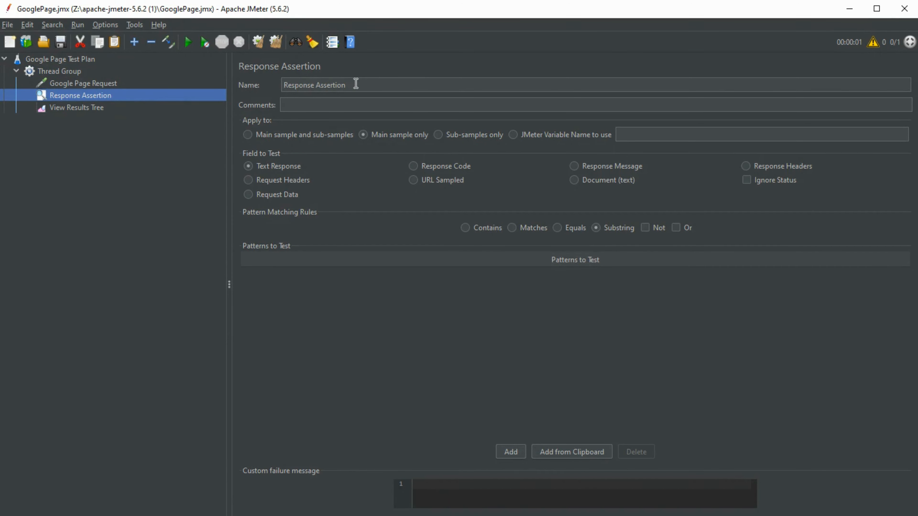
Rename the Response Assertion to Validate Response Code
drag(350, 84, 266, 85)
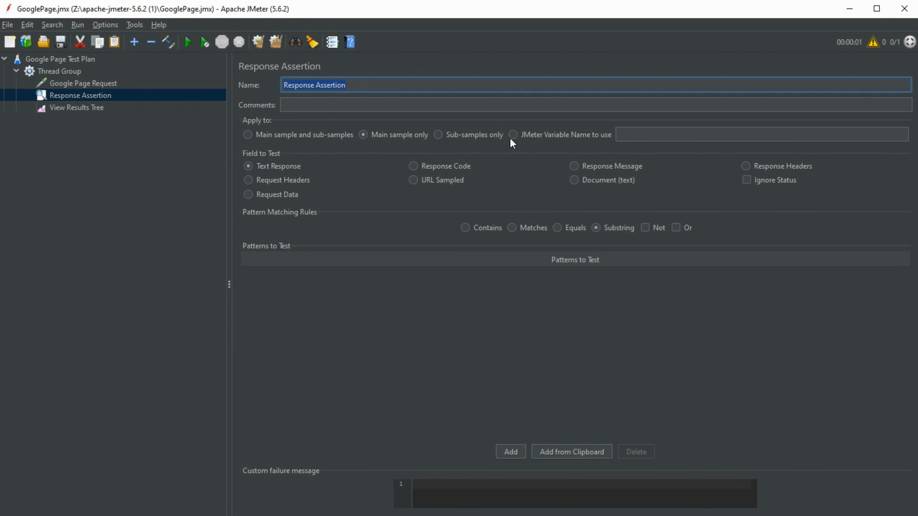
text(Validate Response Code)
Set the assertion to test the Response Code field, matching Equals, with the pattern 200
click(413, 167)
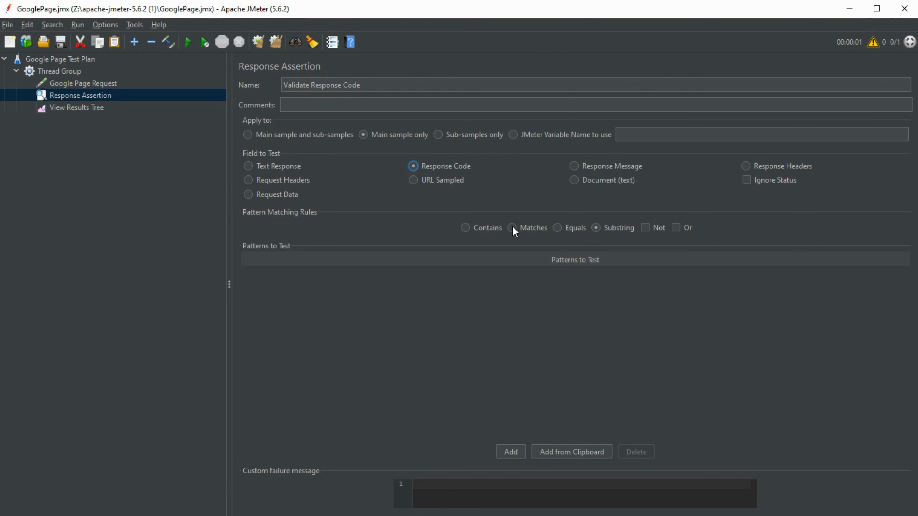
click(558, 228)
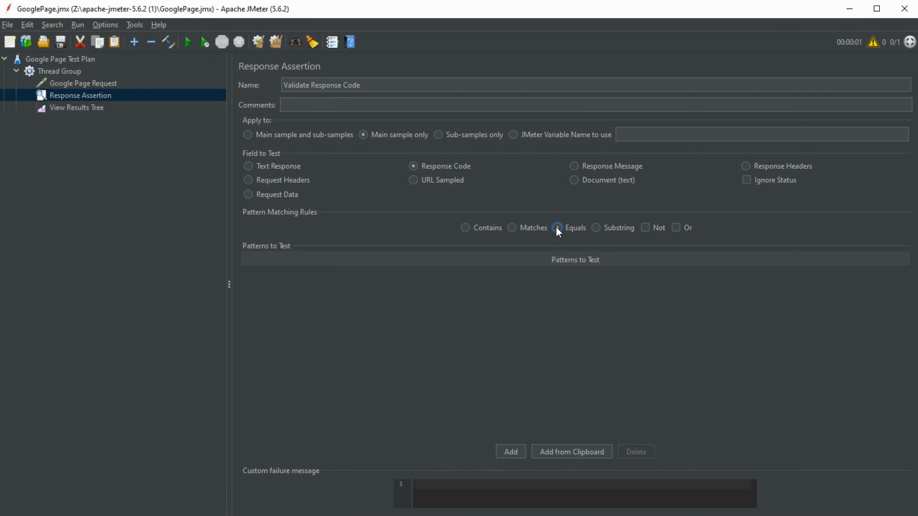
click(514, 455)
click(368, 277)
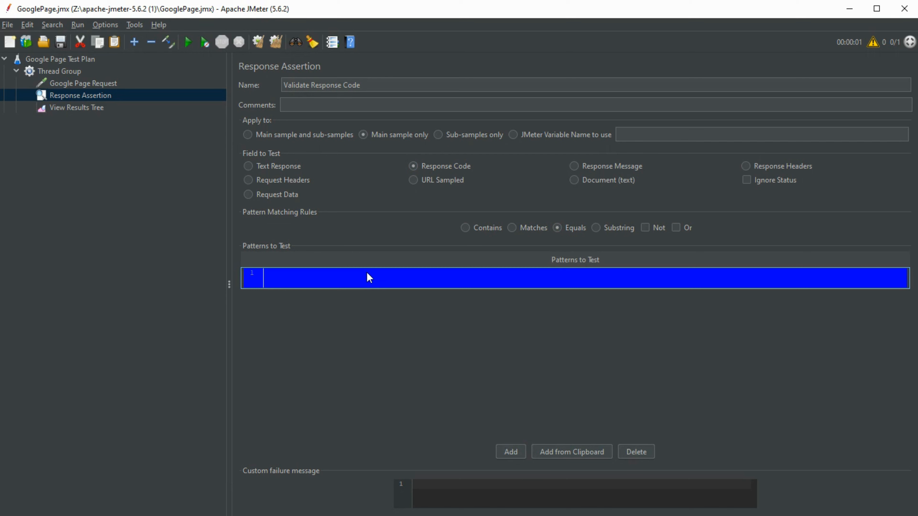
double_click(367, 272)
text(200)
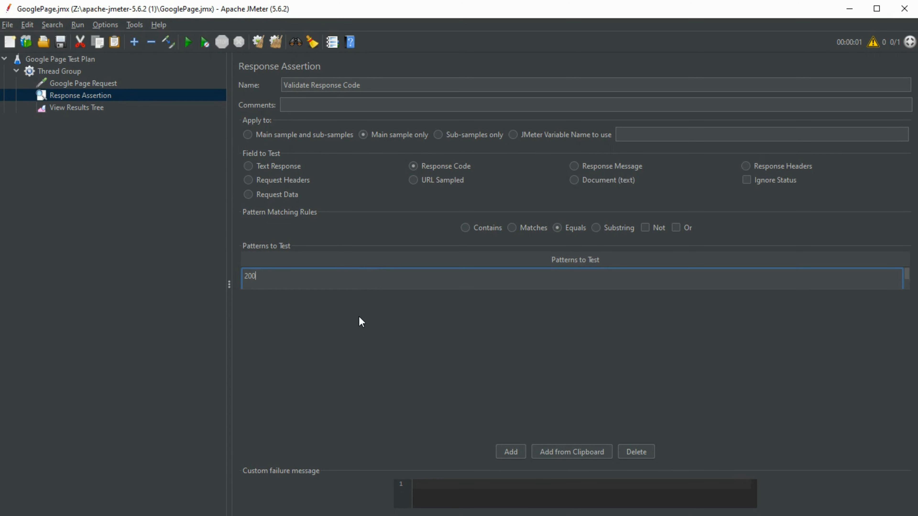
key(Return)
Run the test again and inspect the sample's result, request and response data
click(77, 72)
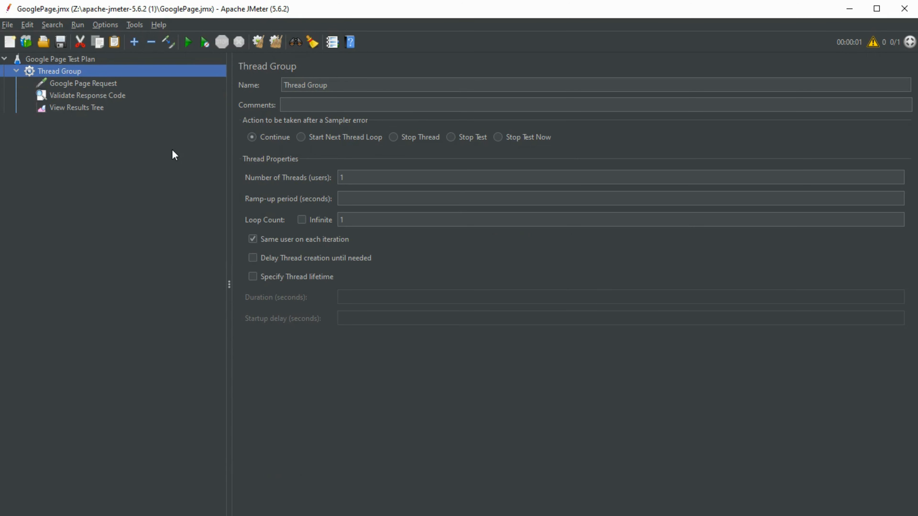
click(189, 36)
click(90, 108)
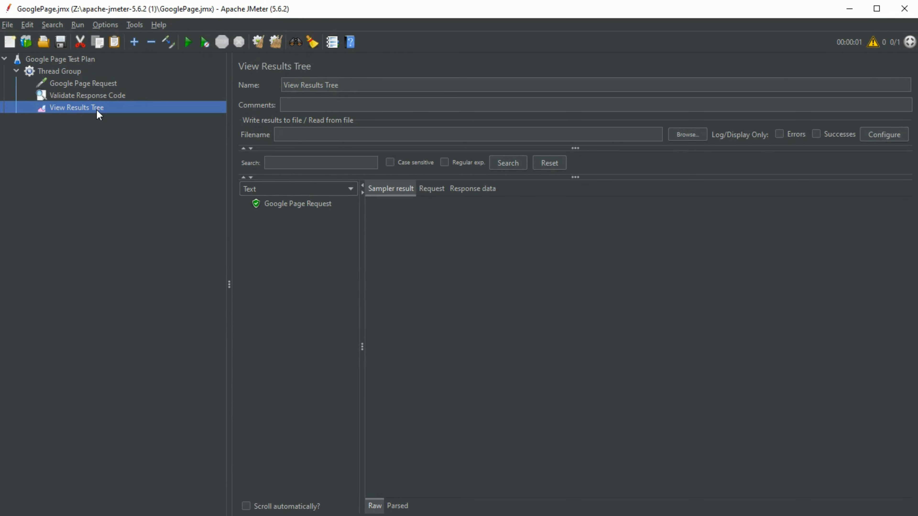
click(300, 209)
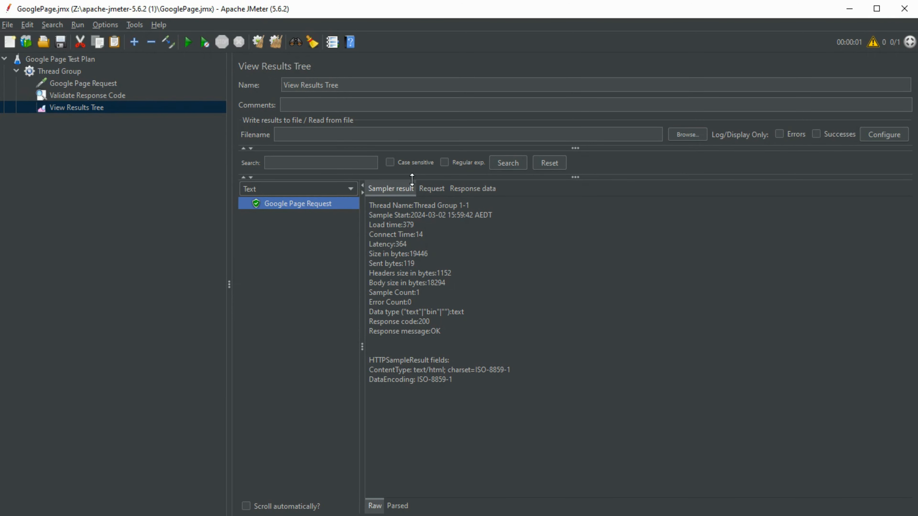
click(430, 188)
click(481, 188)
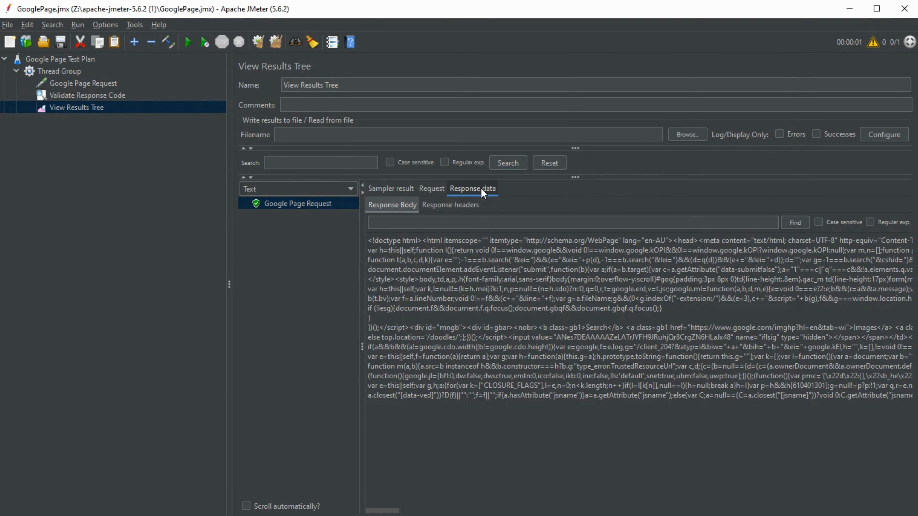
Change the assertion's pattern to test to 201
click(119, 97)
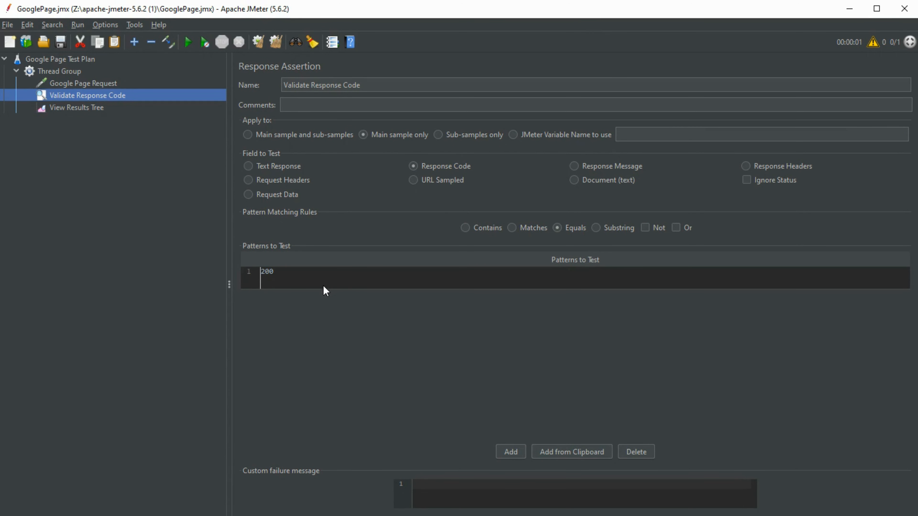
double_click(321, 278)
key(BackSpace)
text(1)
key(BackSpace)
text(201)
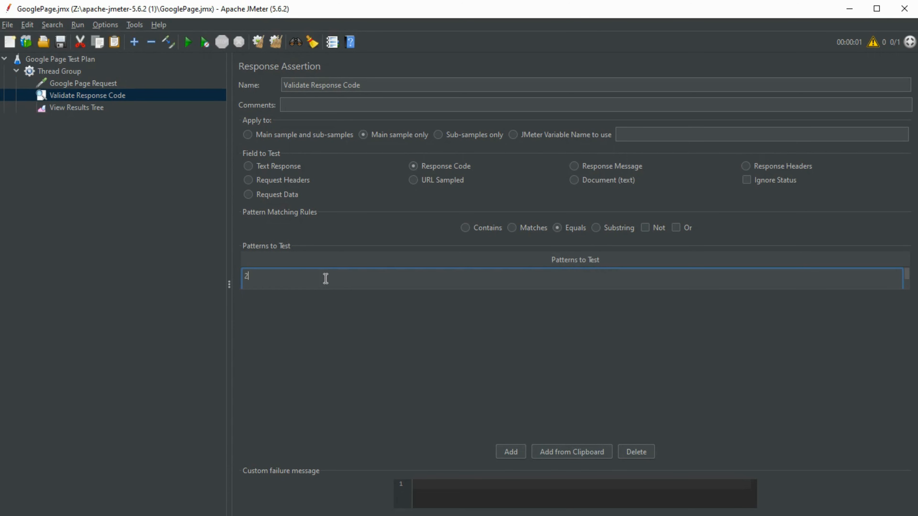
click(386, 368)
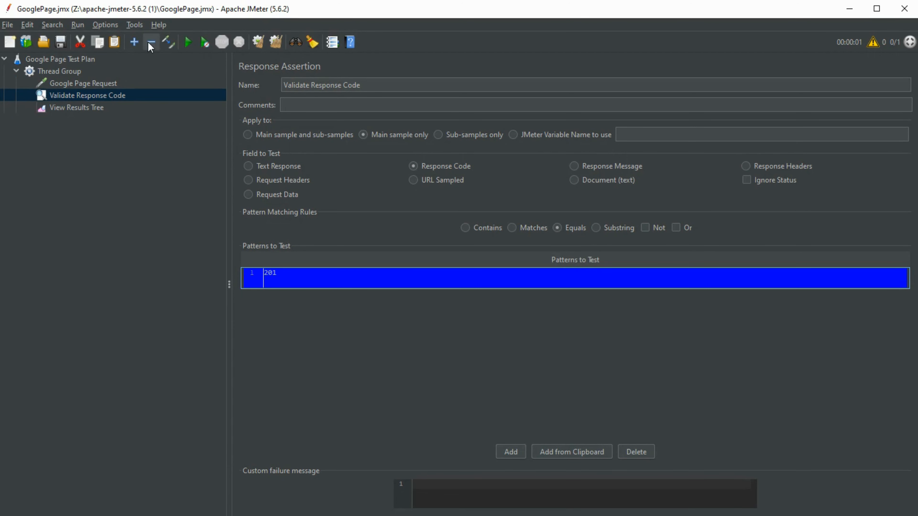
Run the test and examine the failed sample's assertion result message
click(77, 72)
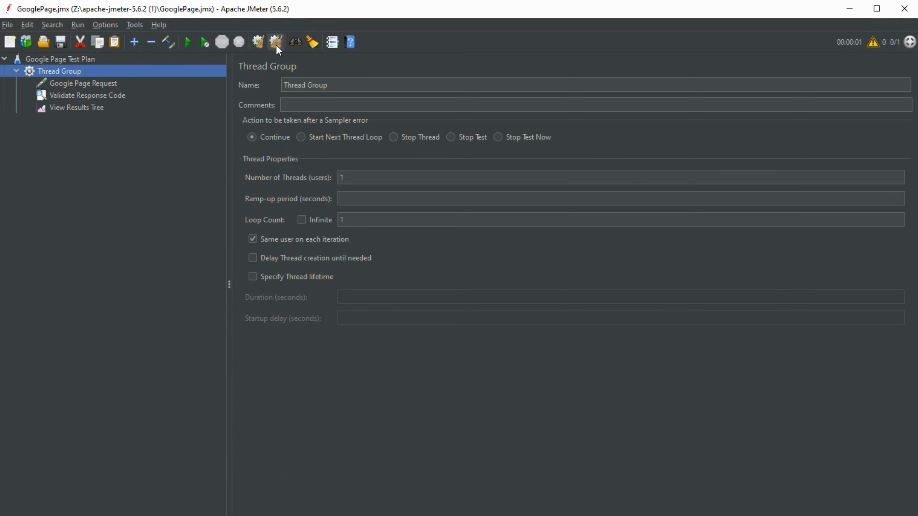
click(188, 43)
click(98, 109)
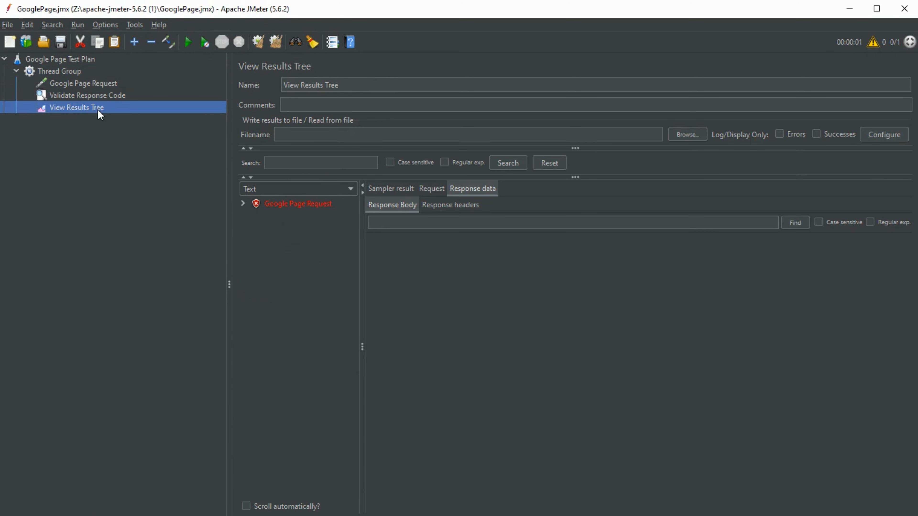
click(242, 204)
click(294, 217)
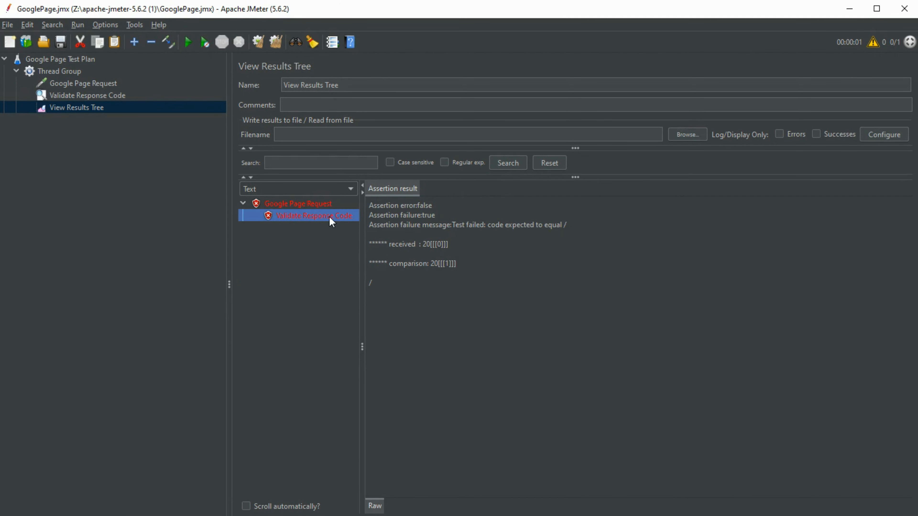
drag(390, 243, 462, 245)
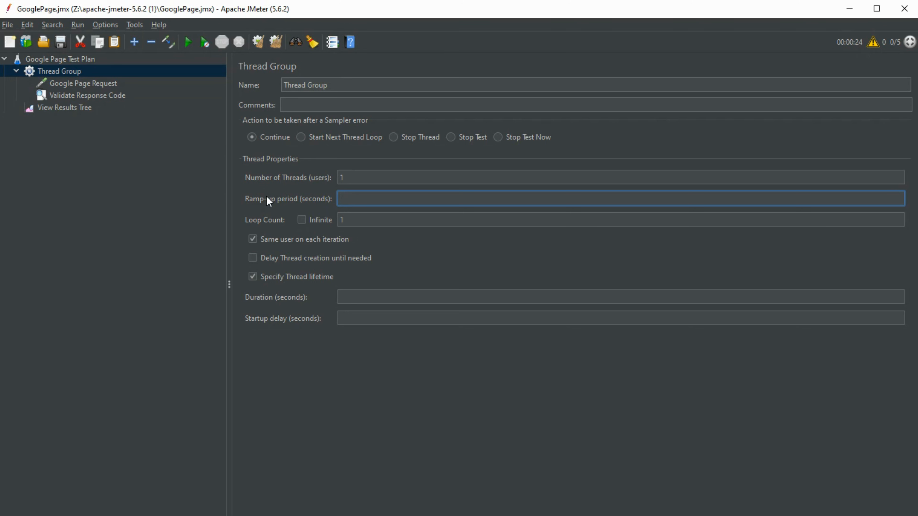
Set the Thread Group to 5 users with a ramp-up period of 30 seconds
drag(372, 178, 320, 179)
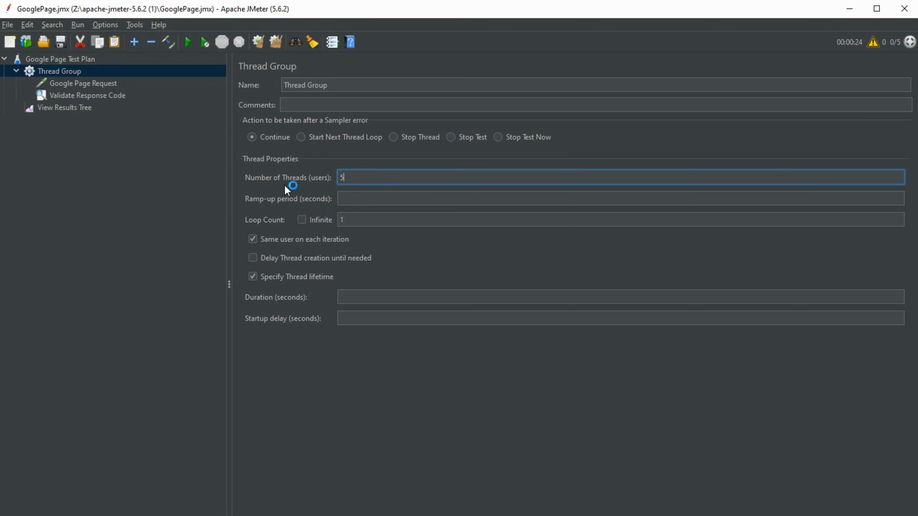
click(362, 201)
text(30)
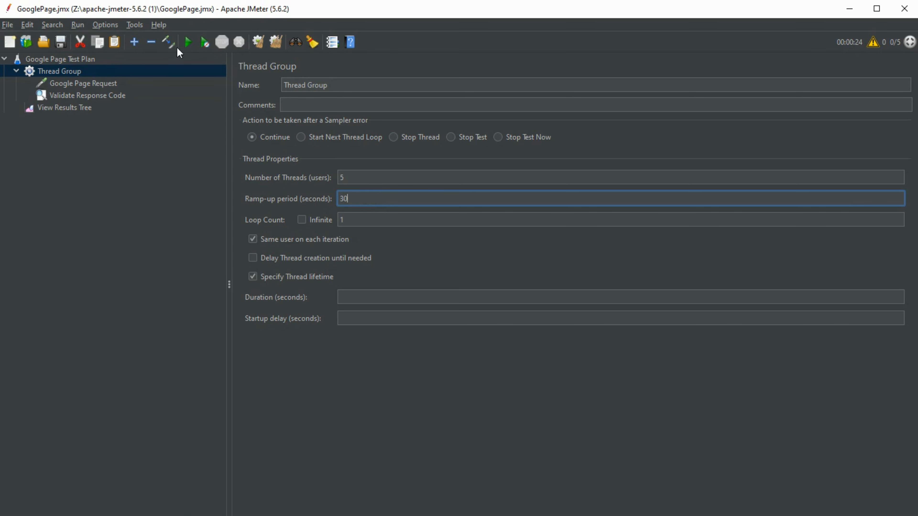
Try to run the test from the results tree and dismiss the error dialog
click(74, 110)
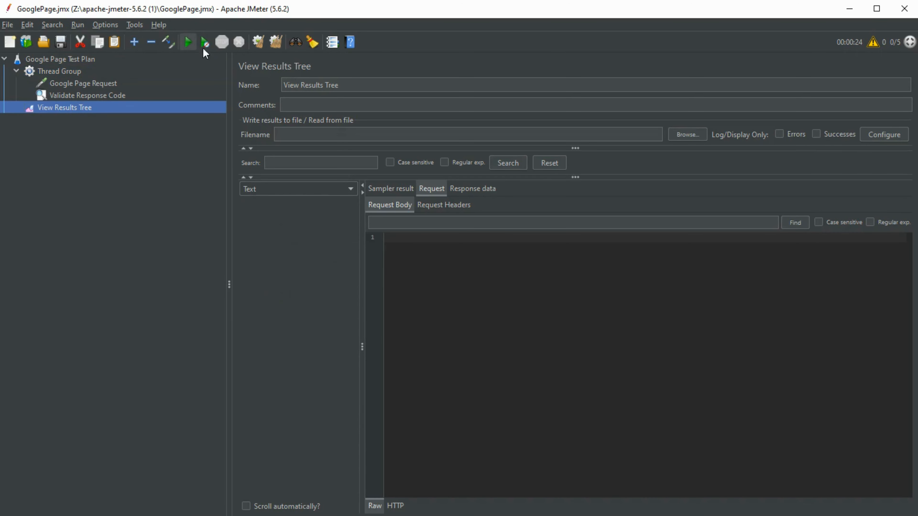
click(188, 42)
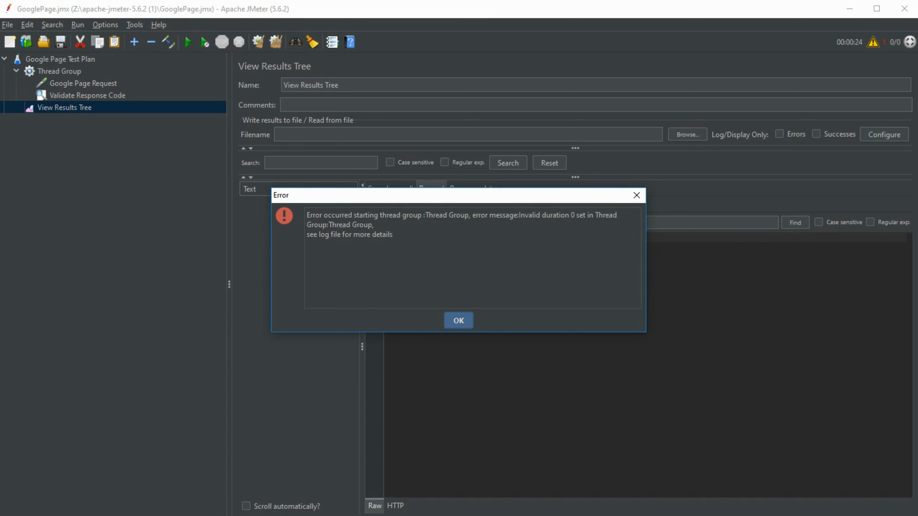
click(458, 321)
Turn off Specify Thread lifetime in the Thread Group
click(98, 72)
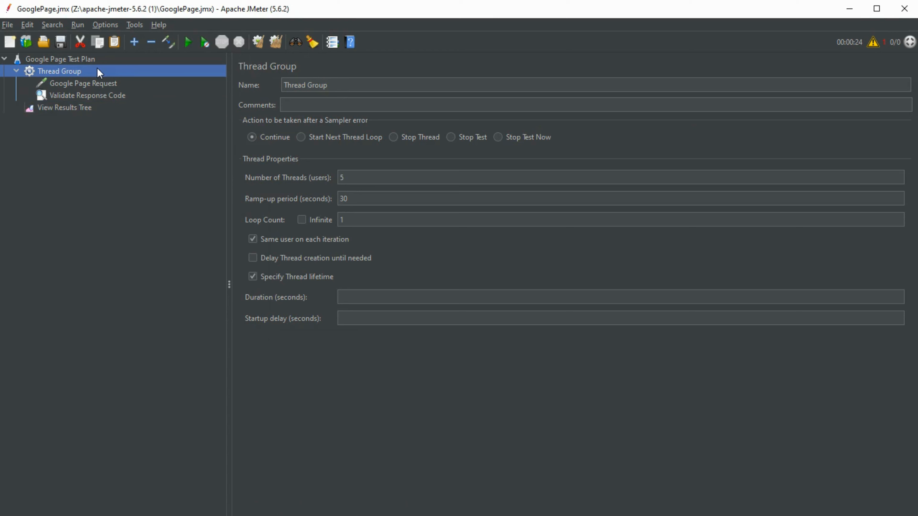
click(253, 277)
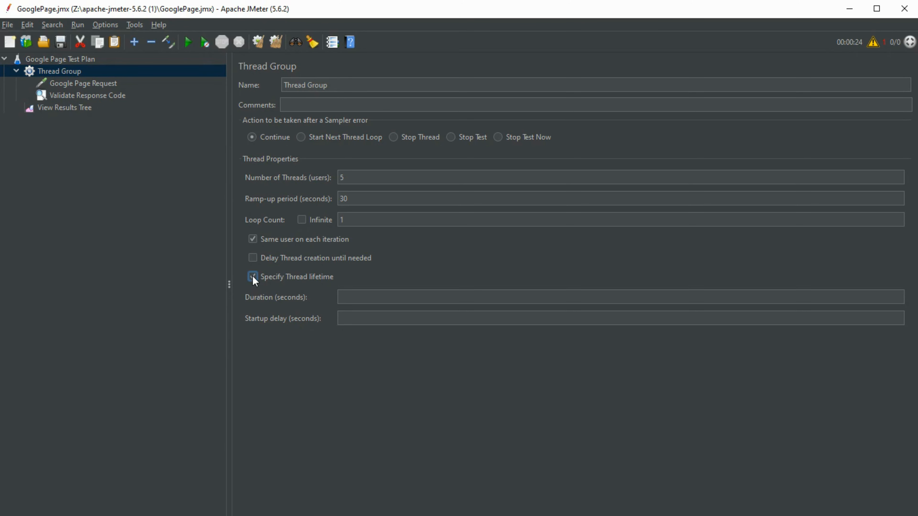
click(252, 277)
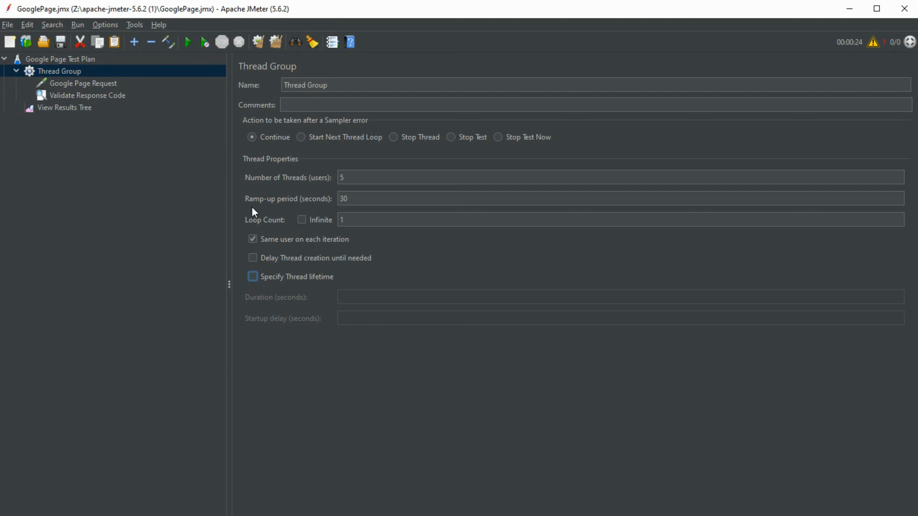
Run the test with five users, check the results tree, and reopen the Thread Group
click(84, 108)
click(191, 43)
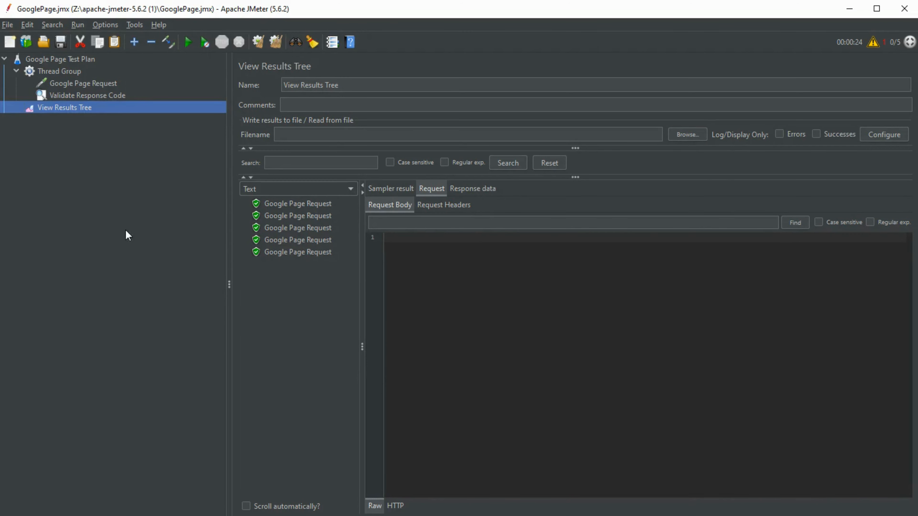
click(64, 71)
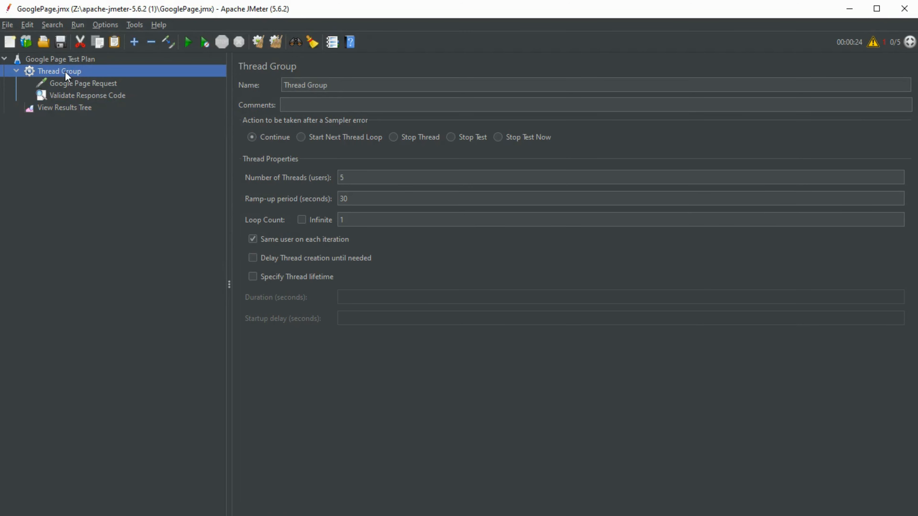